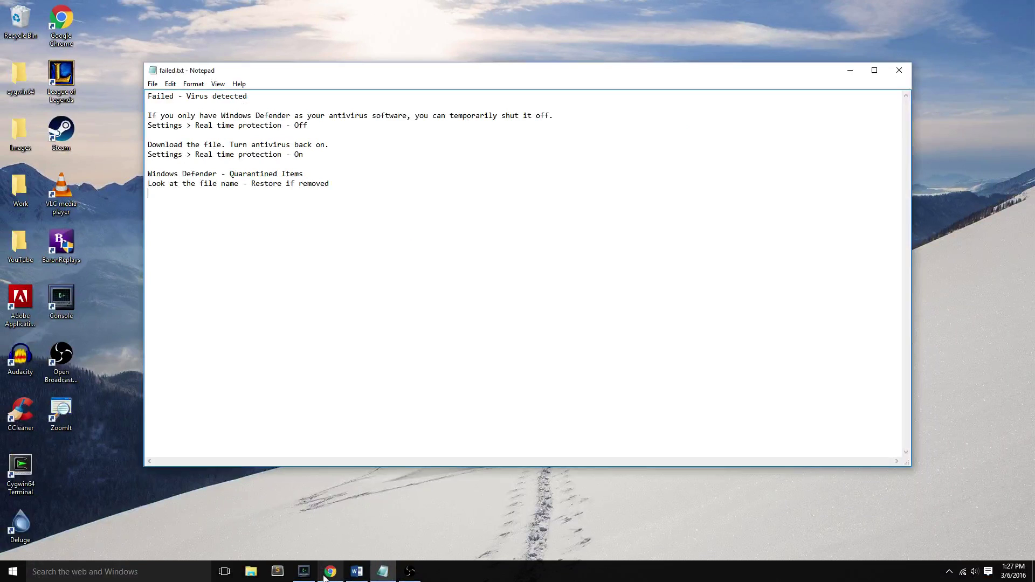
Download the SSR 2.0.0.19.zip attachment in Chrome and save it to Documents
click(330, 572)
click(143, 97)
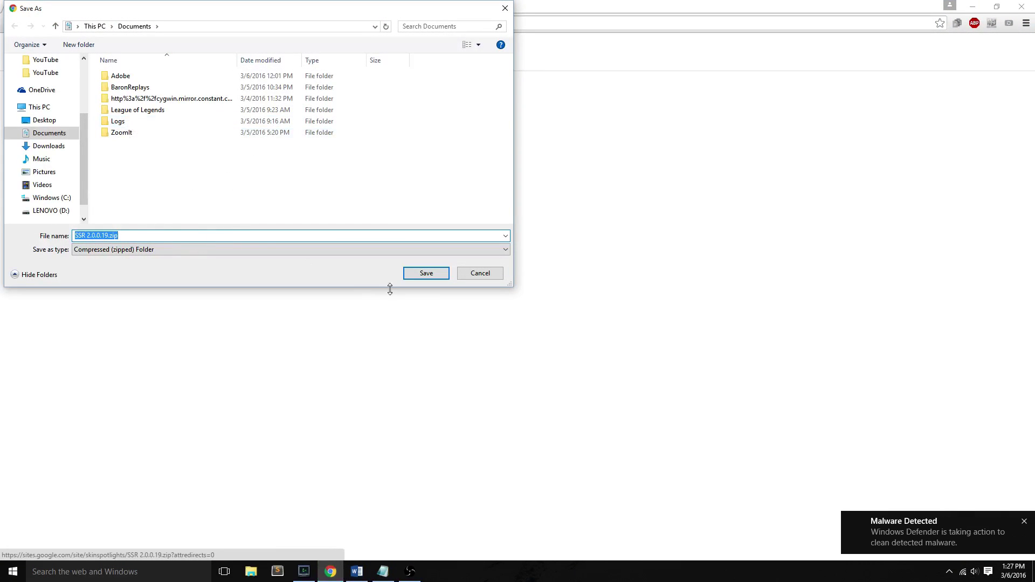
click(425, 275)
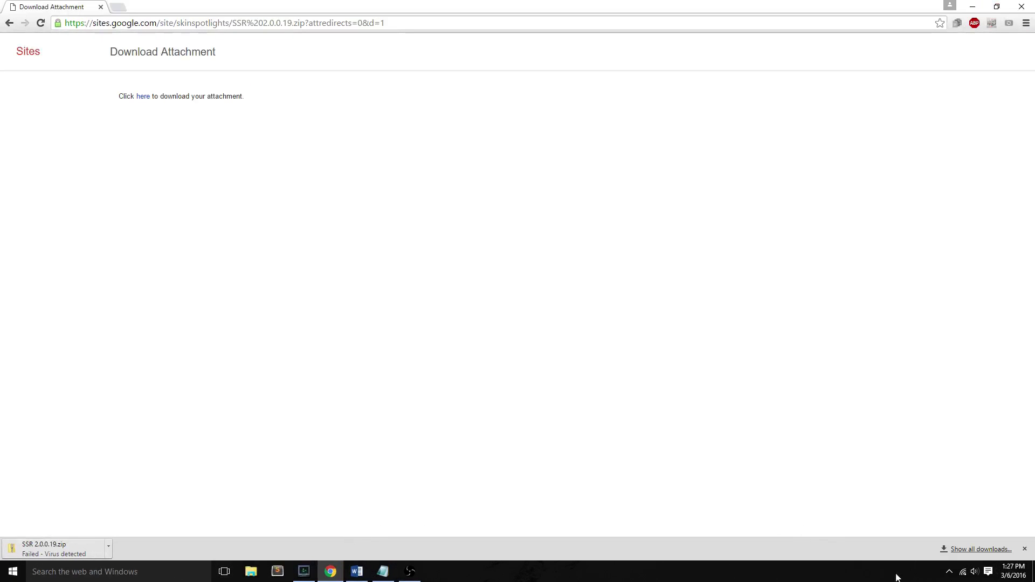
Launch Windows Defender from the hidden tray icons and open its settings
click(945, 573)
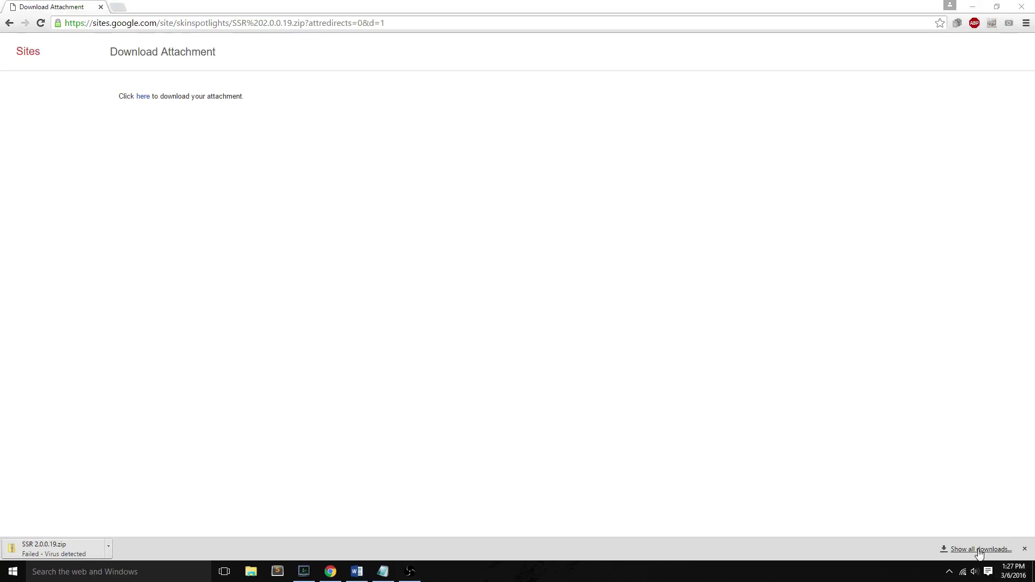
click(949, 573)
click(980, 529)
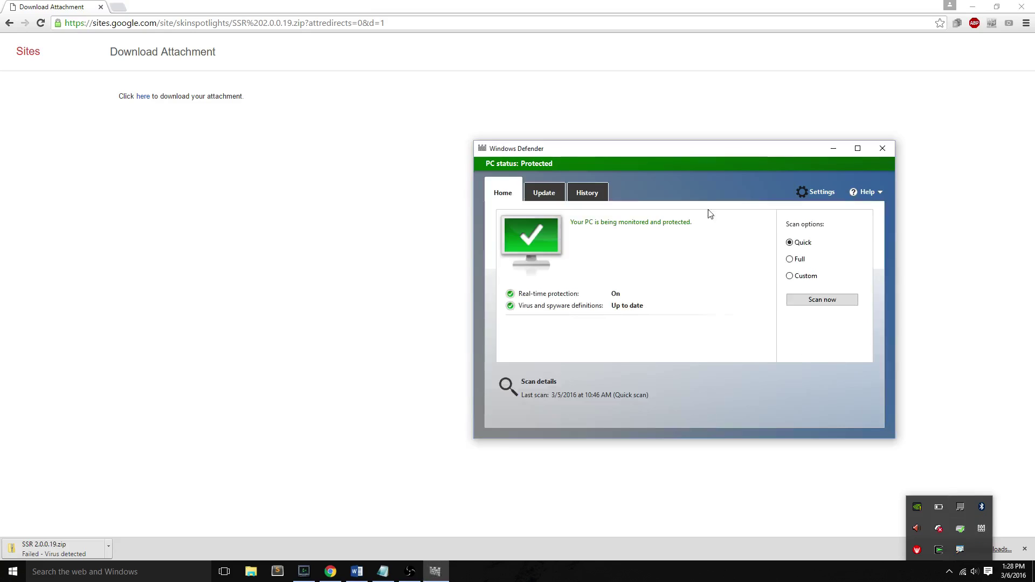
drag(708, 153, 566, 99)
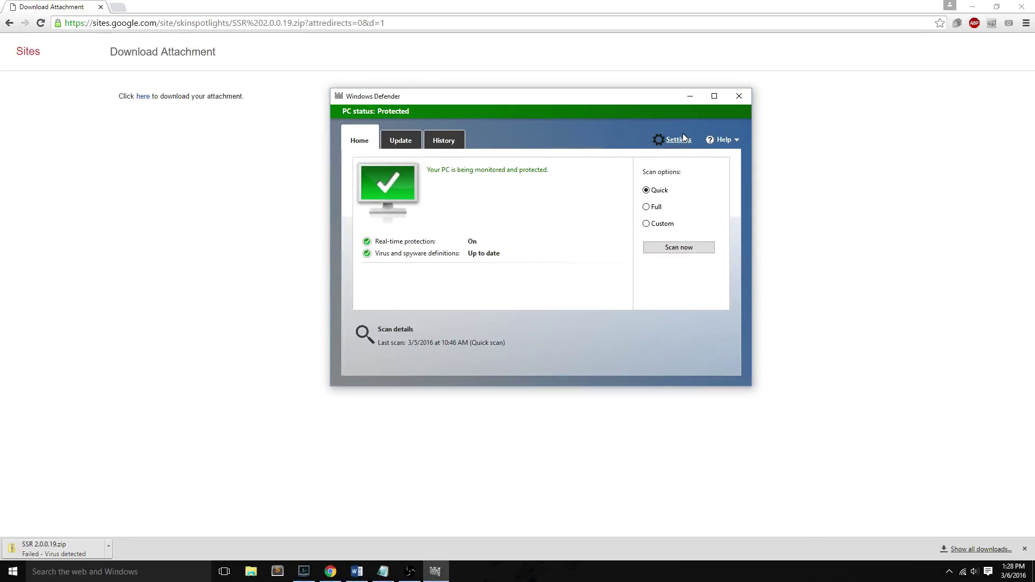
click(678, 131)
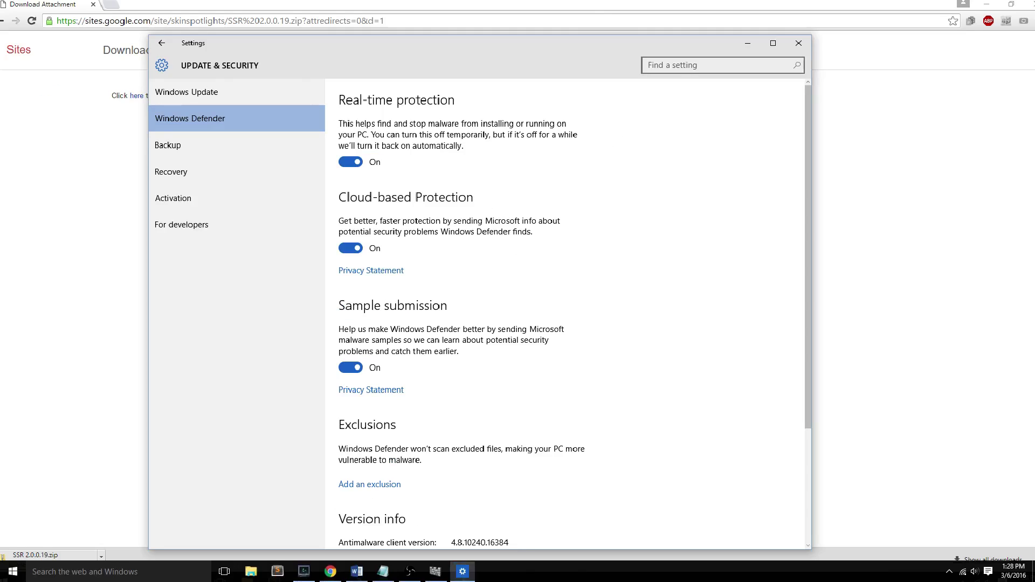
Turn Real-time protection off and download SSR 2.0.0.19.zip again into Documents
click(303, 208)
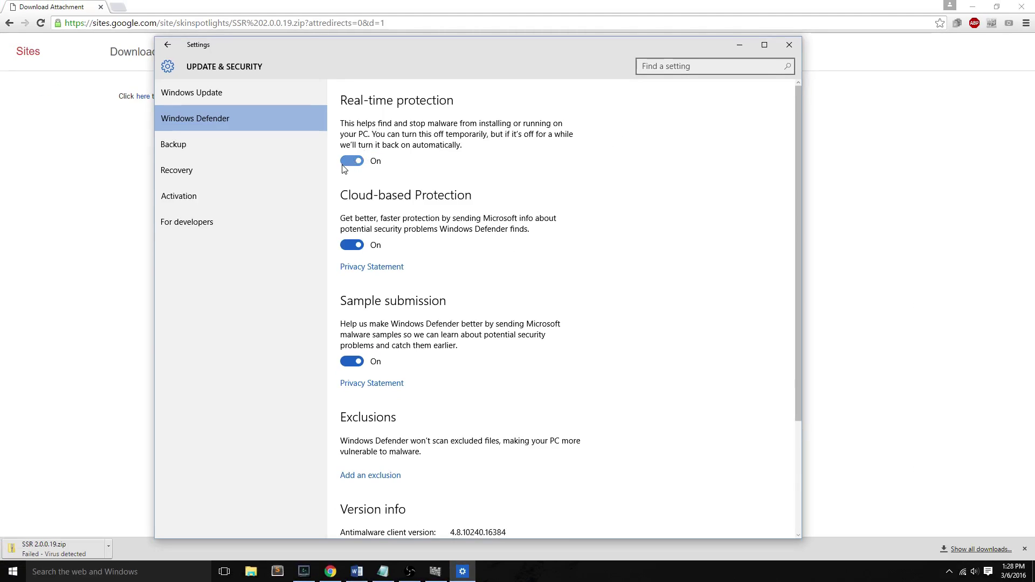
click(751, 45)
click(545, 62)
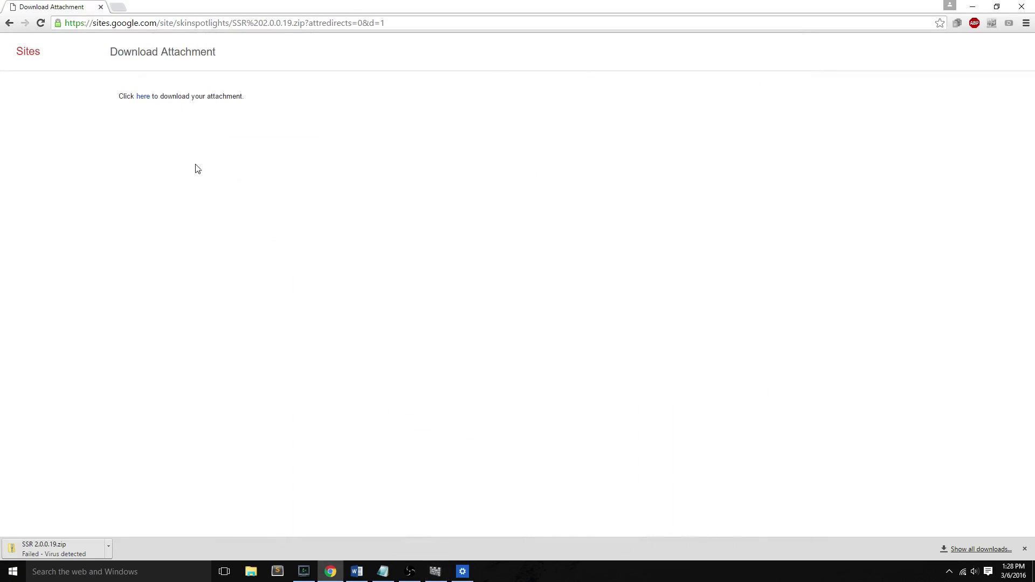
click(143, 96)
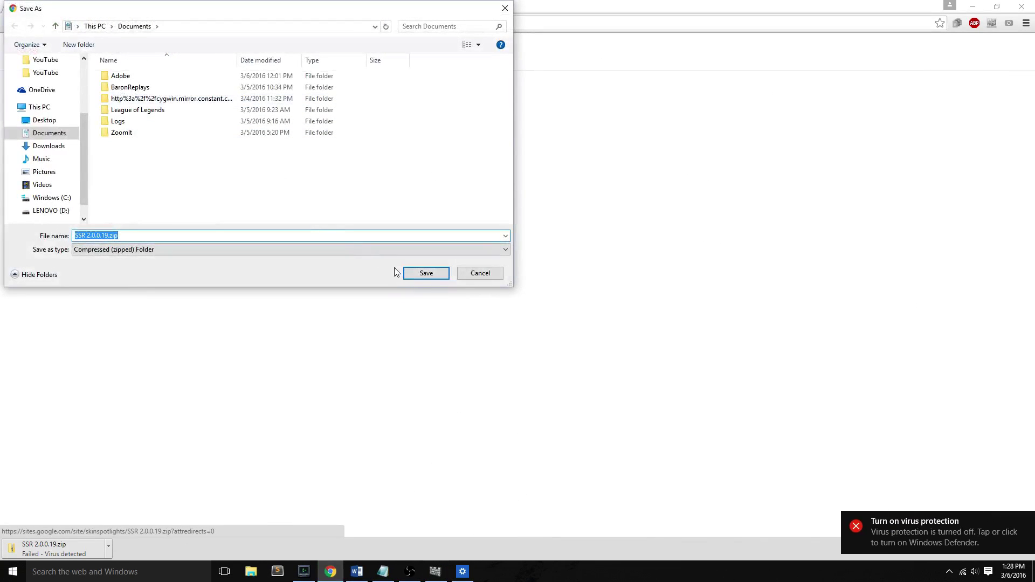
click(426, 273)
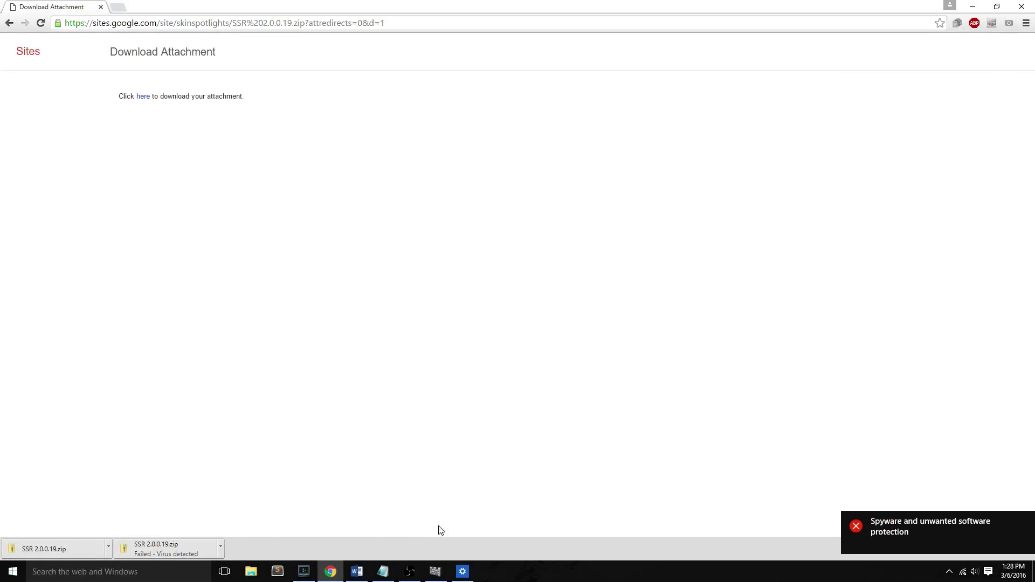
Turn Real-time protection back on and close the Settings window
mouse_move(462, 572)
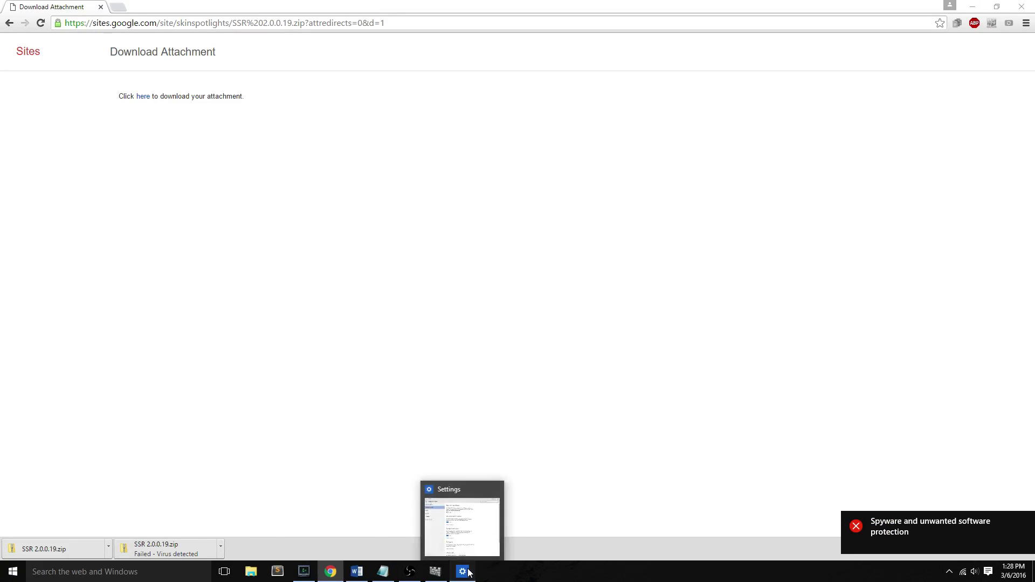
click(467, 536)
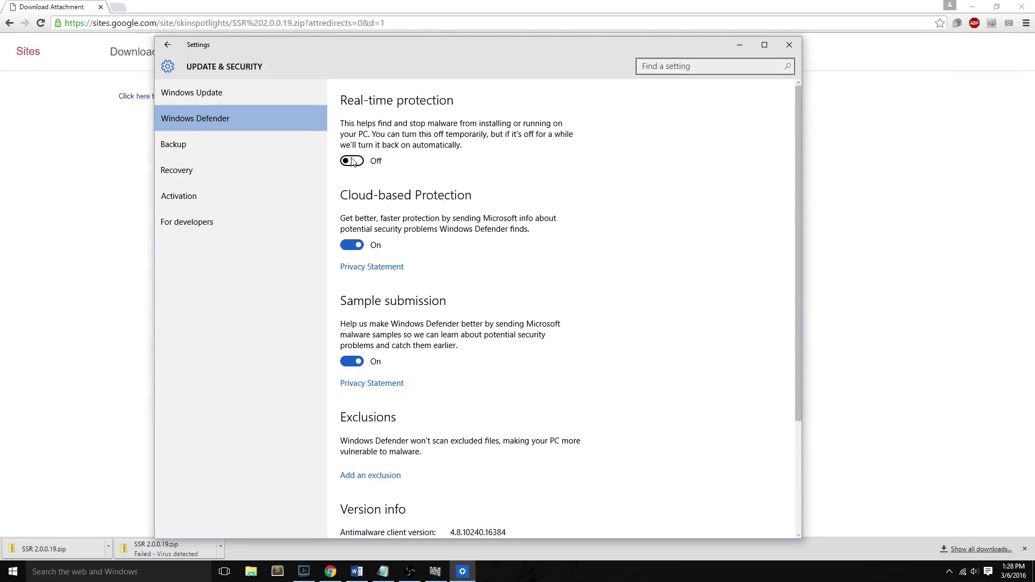
click(322, 196)
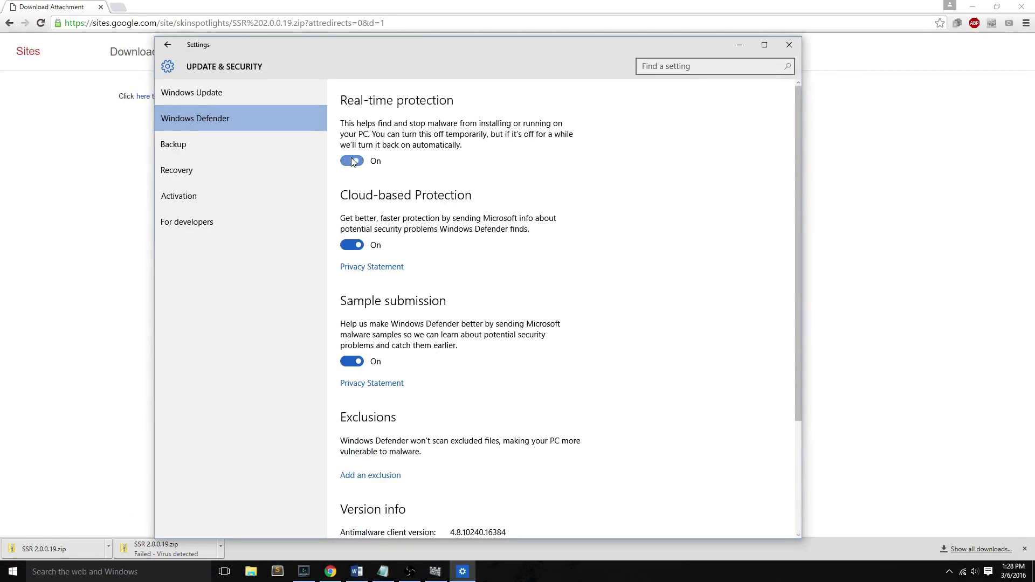
click(789, 44)
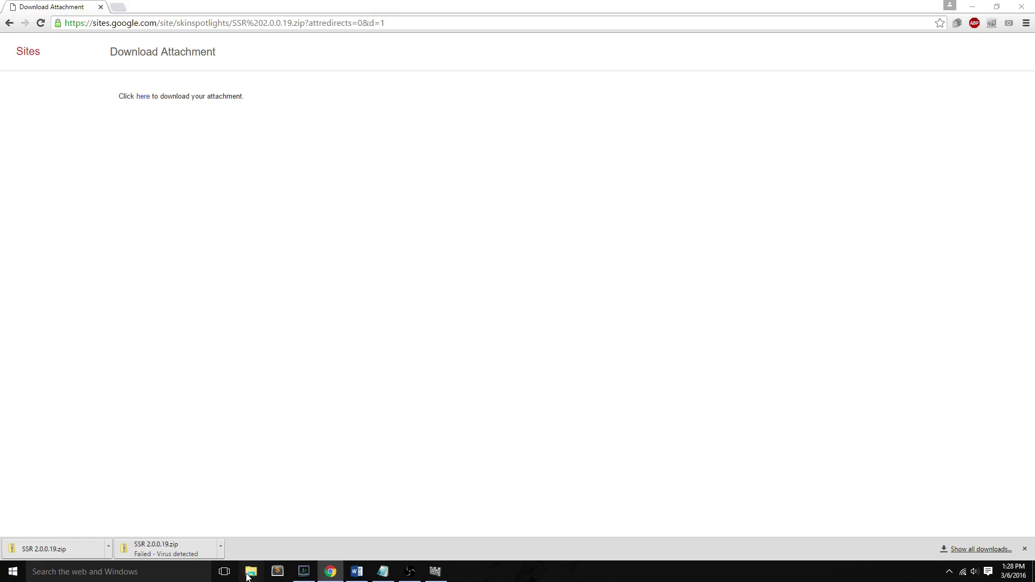
Try extracting SSR 2.0.0.19.zip in Documents to 'SSR 2.0.0.19\' with 7-Zip and dismiss the virus error
key(super+e)
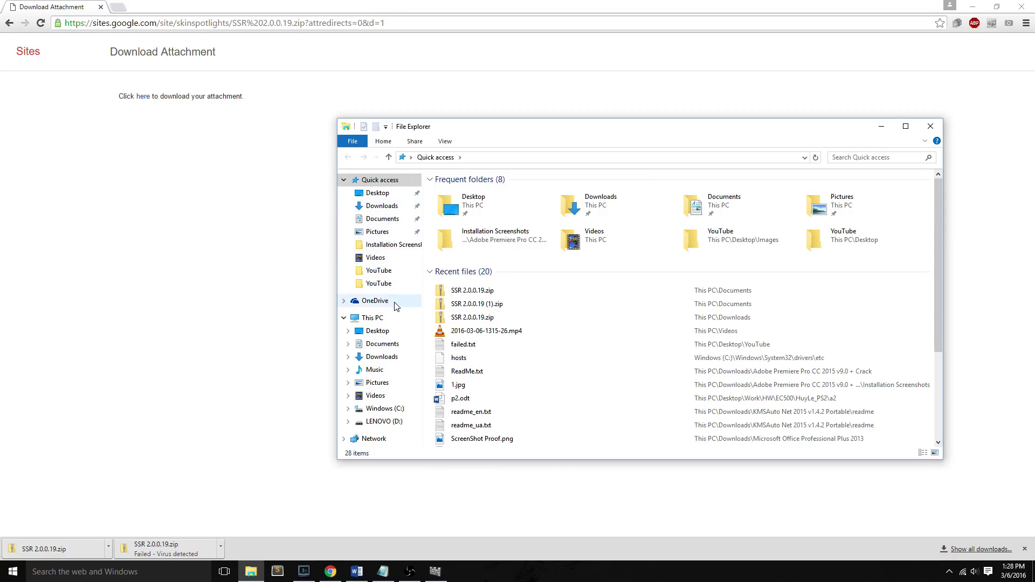
click(382, 344)
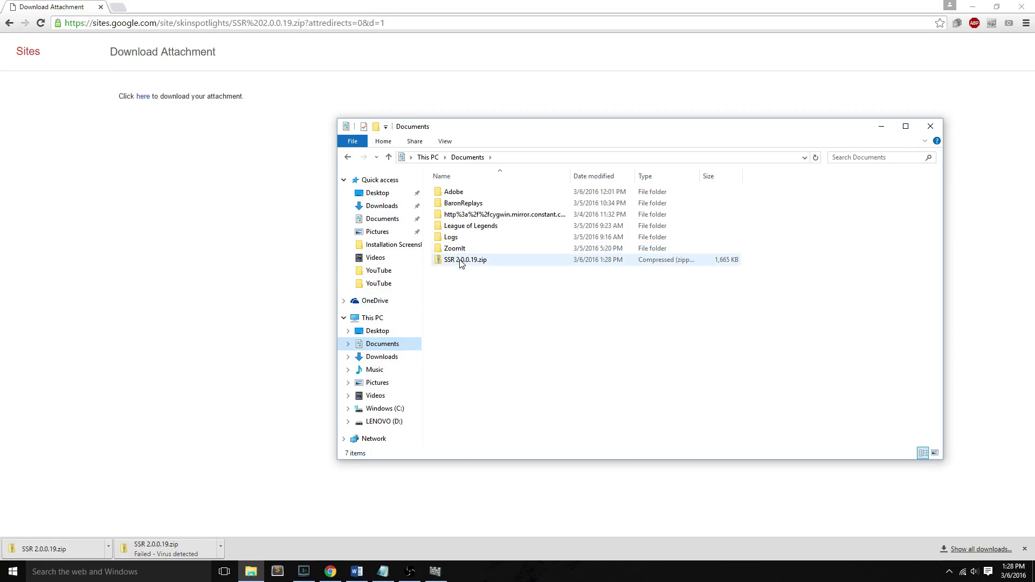
click(461, 262)
right_click(462, 264)
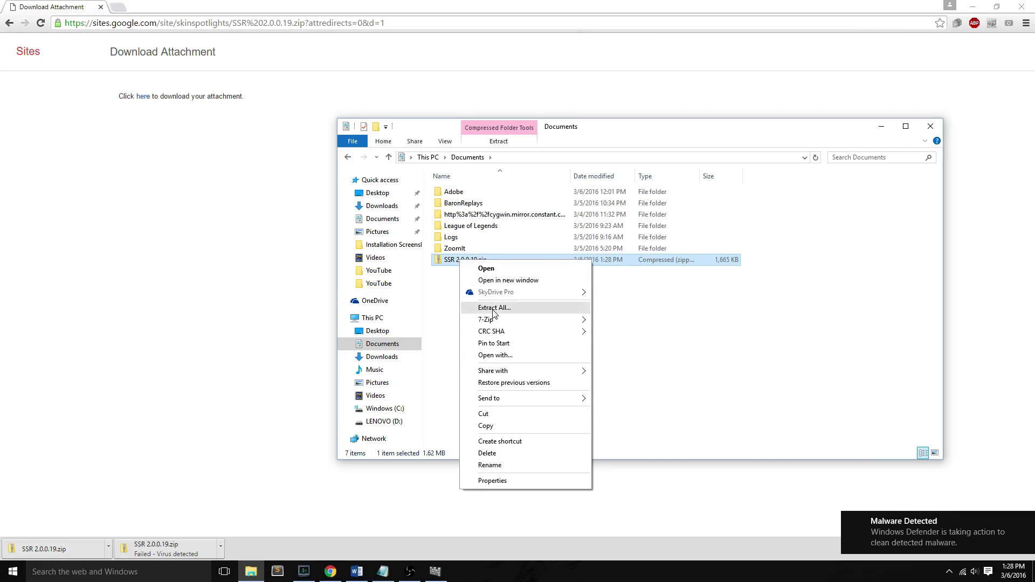
mouse_move(488, 319)
click(617, 367)
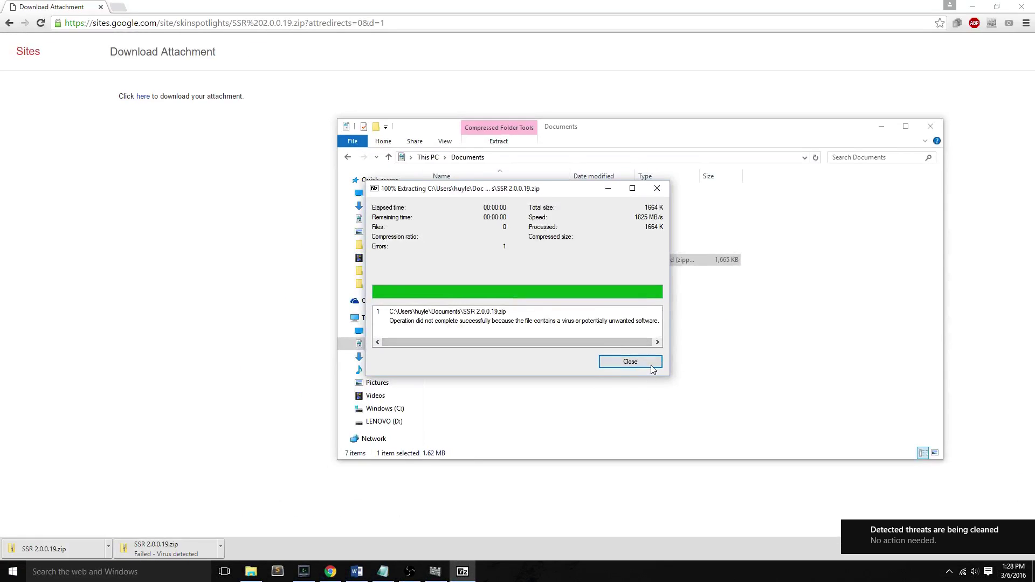
click(771, 384)
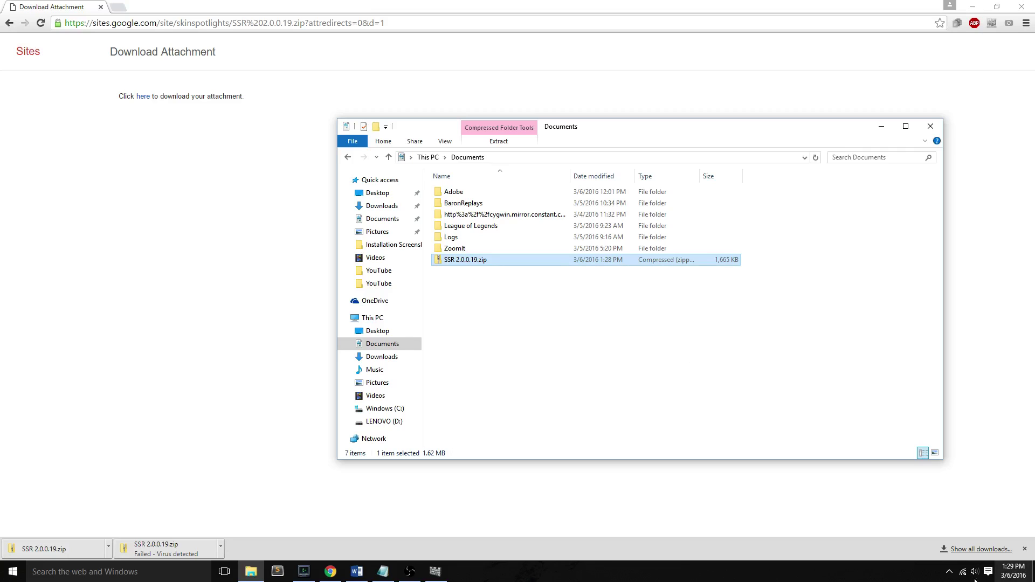
click(950, 573)
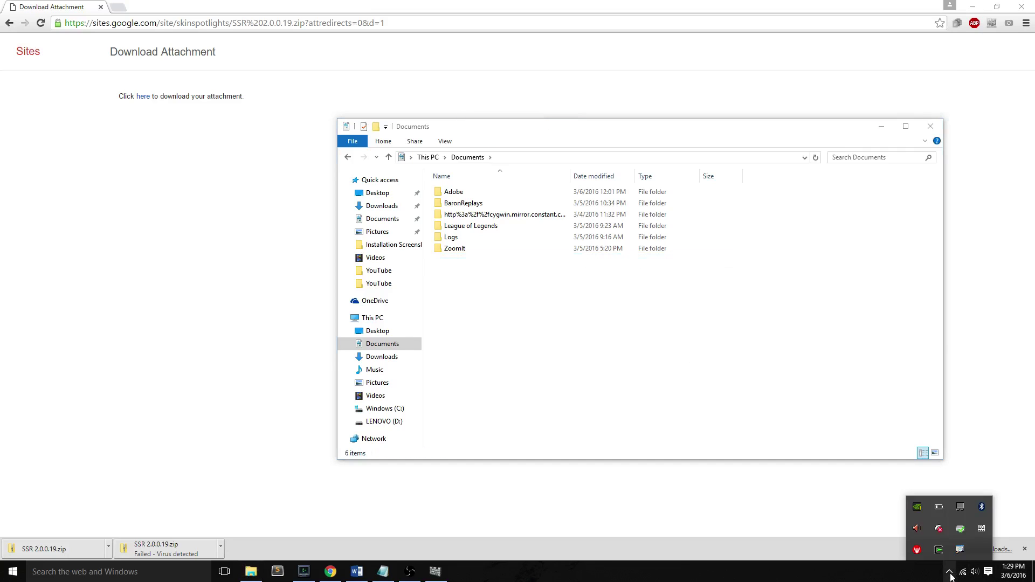
View Defender's quarantined items: three Trojan:Win32/Spursint.A detections, the newest from SSR 2.0.0.19.zip
click(982, 530)
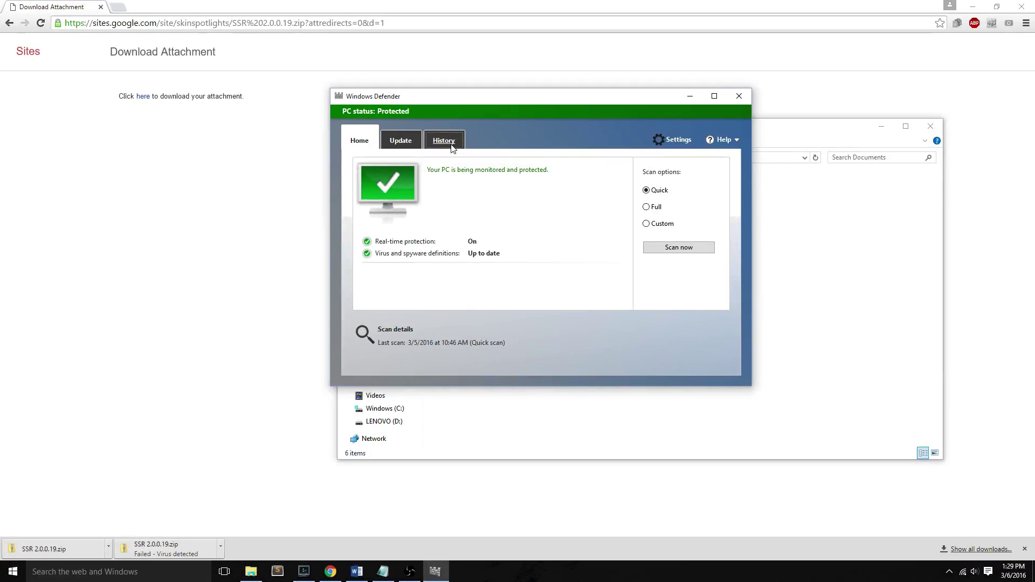
click(437, 137)
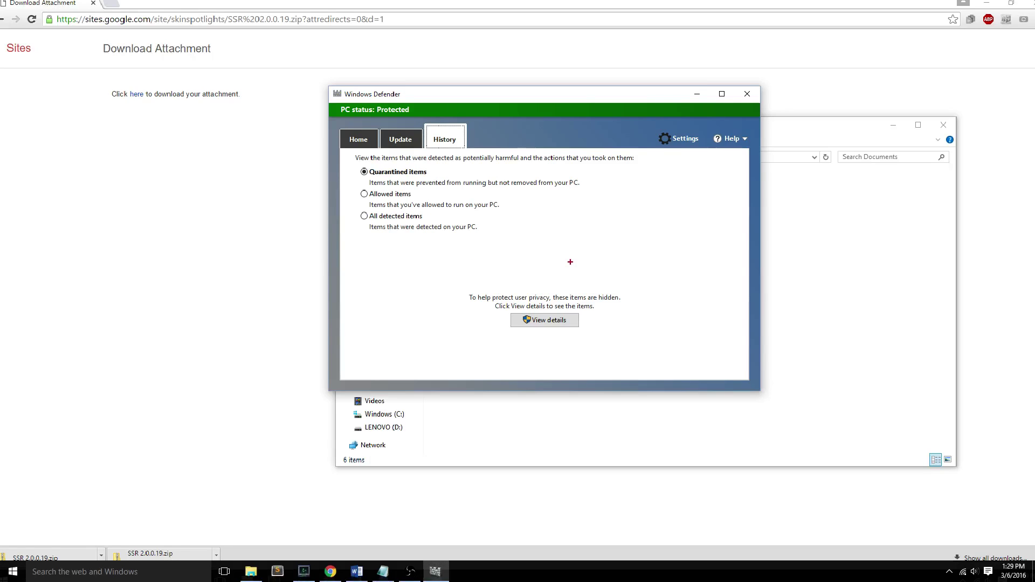
click(544, 319)
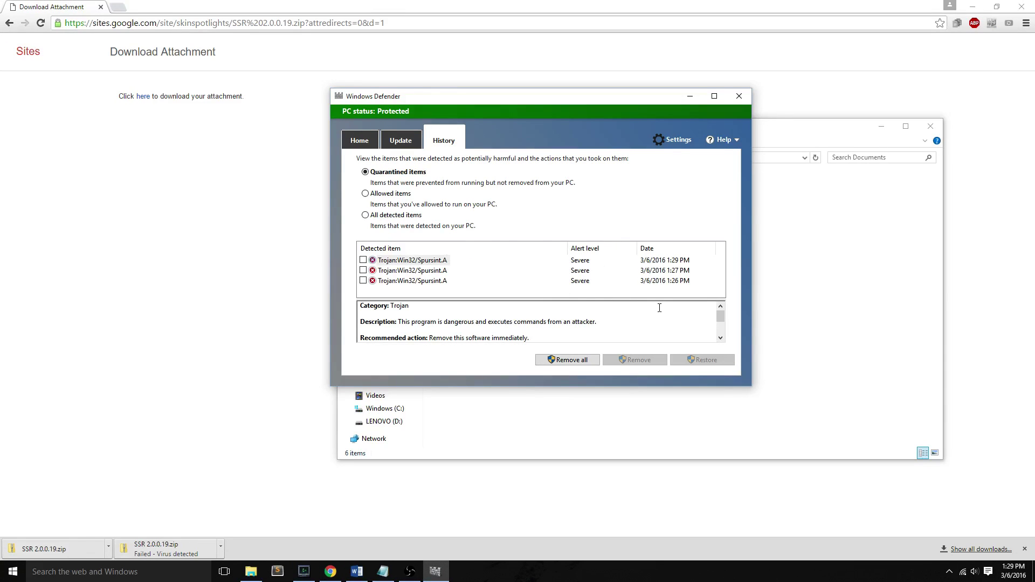
scroll(660, 328, down, 2)
scroll(661, 328, up, 2)
scroll(531, 324, down, 2)
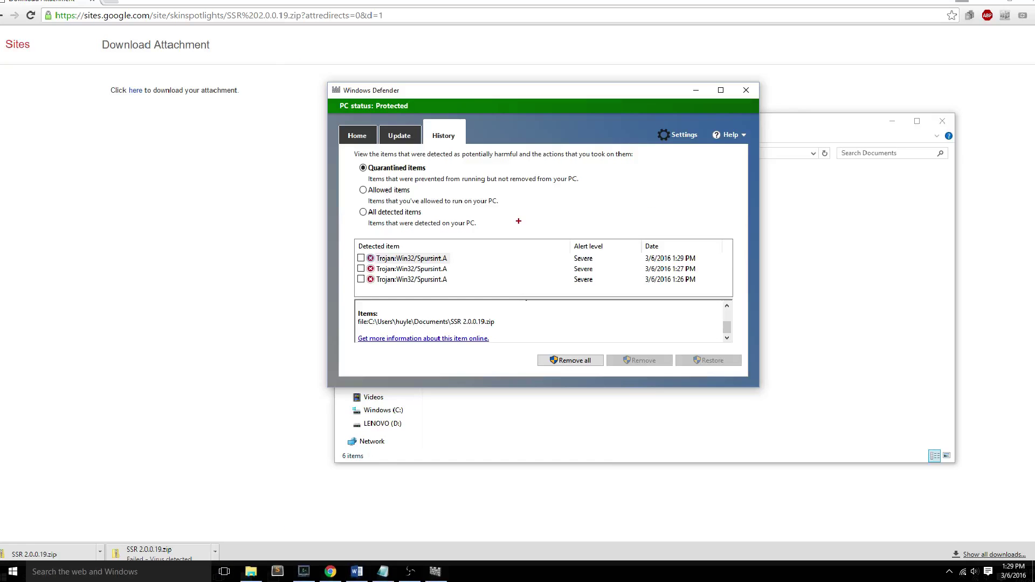
Restore the newest Spursint.A detection (1:29 PM) from quarantine and confirm
click(374, 262)
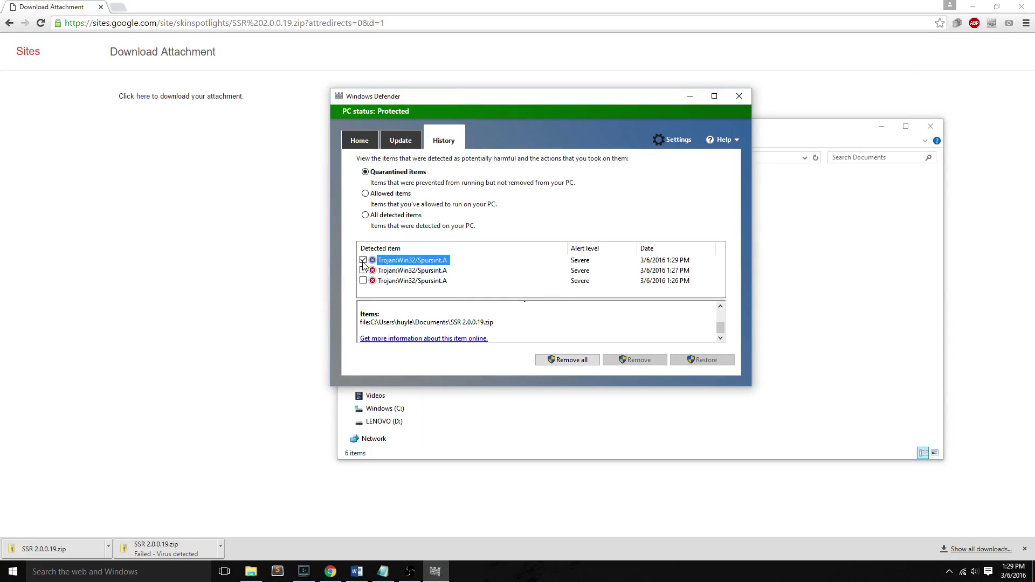
click(706, 360)
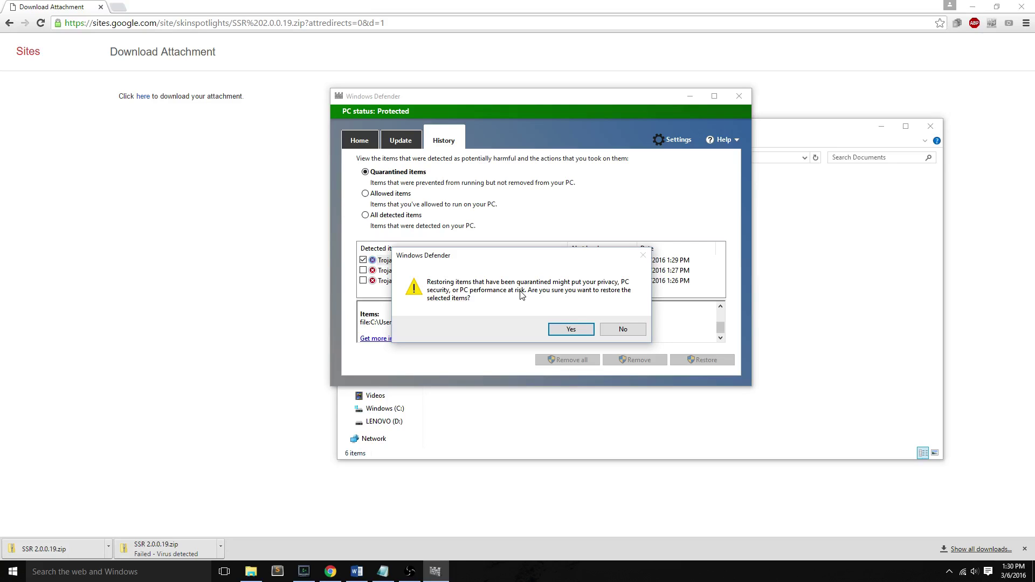
click(572, 330)
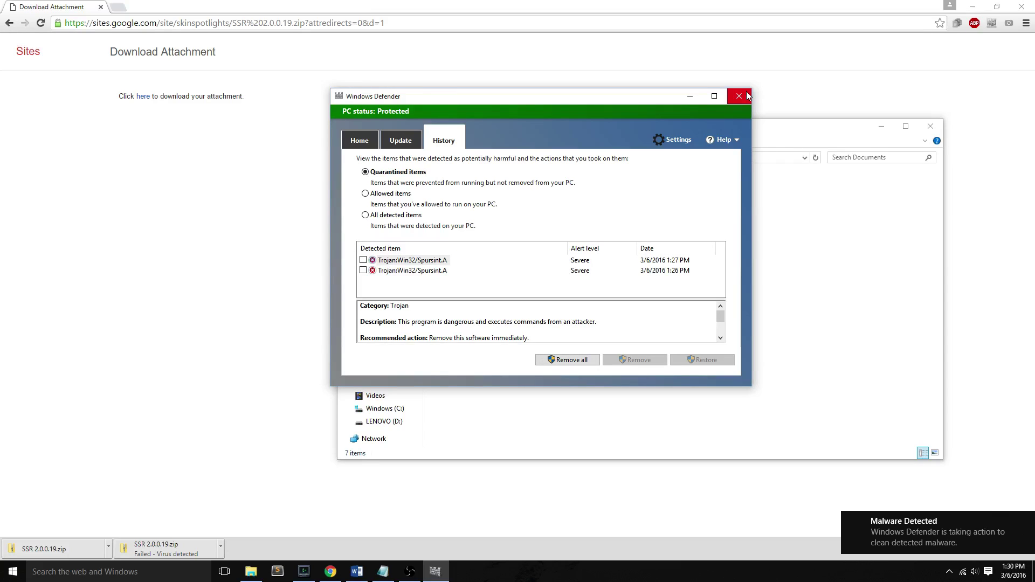
Extract the restored zip to 'SSR 2.0.0.19\' and open that folder to SkinSpotlightsReplays.RELEASE.exe
click(747, 95)
right_click(475, 260)
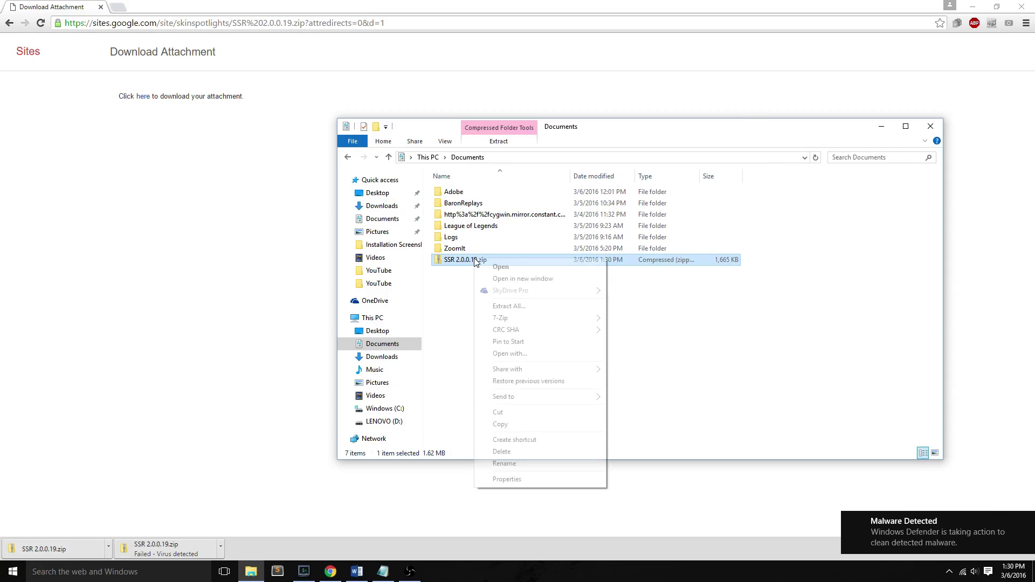
mouse_move(550, 319)
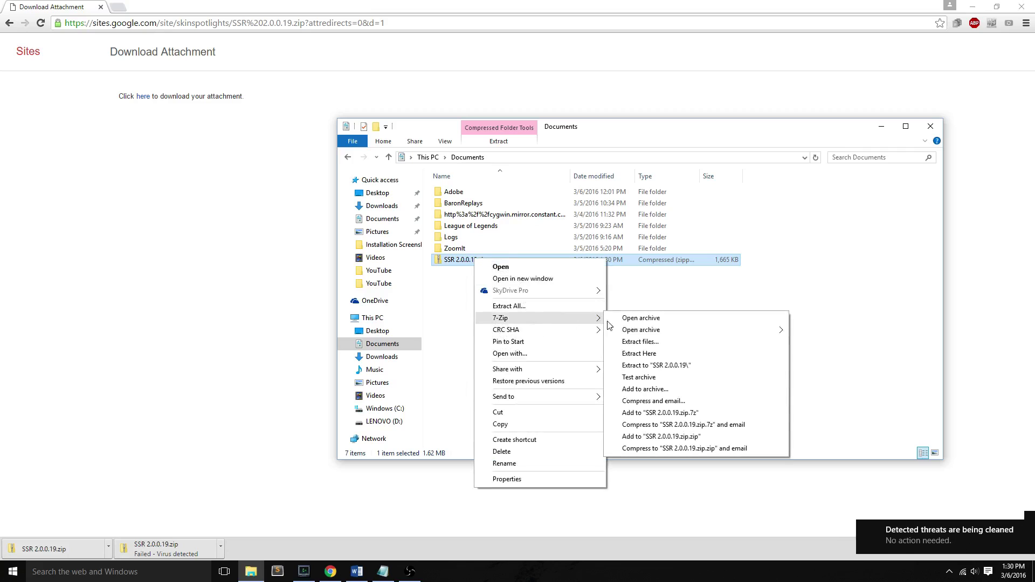
click(656, 365)
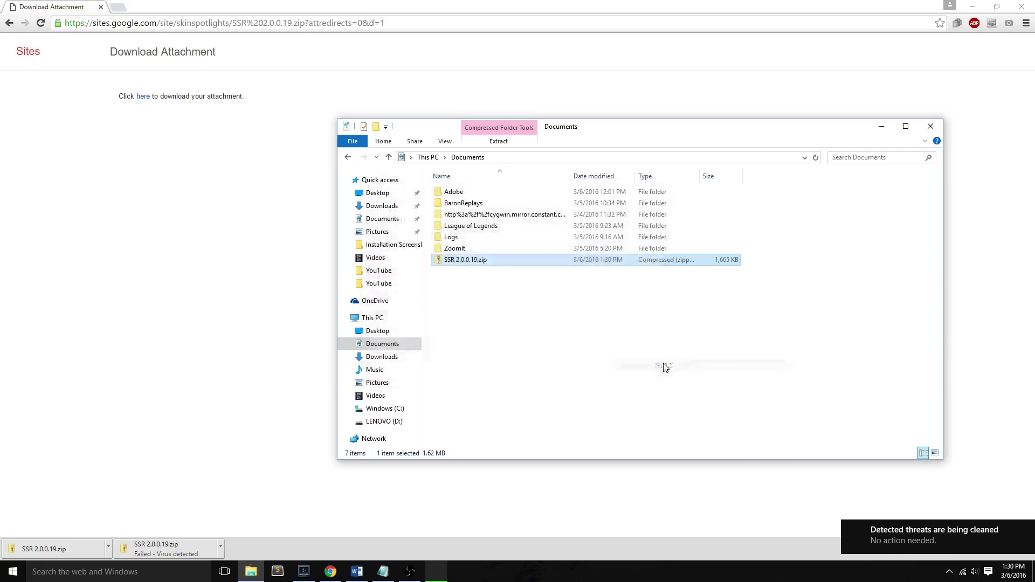
click(482, 318)
double_click(495, 273)
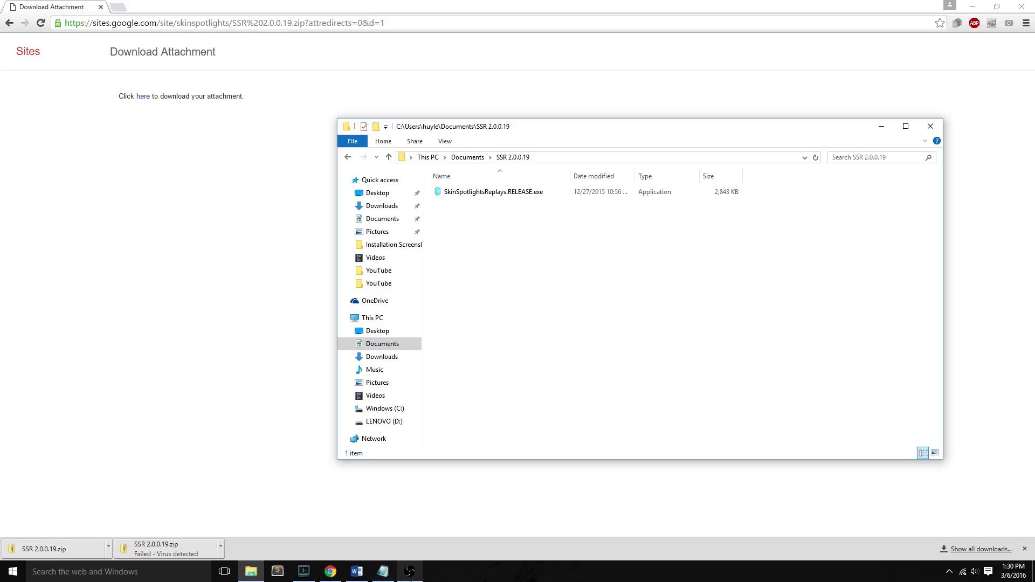
mouse_move(410, 572)
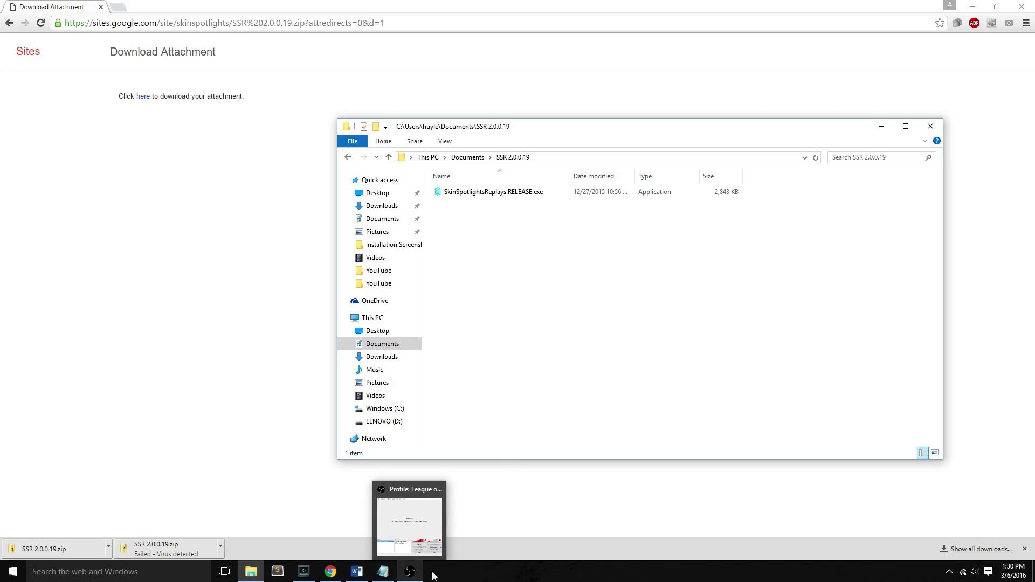